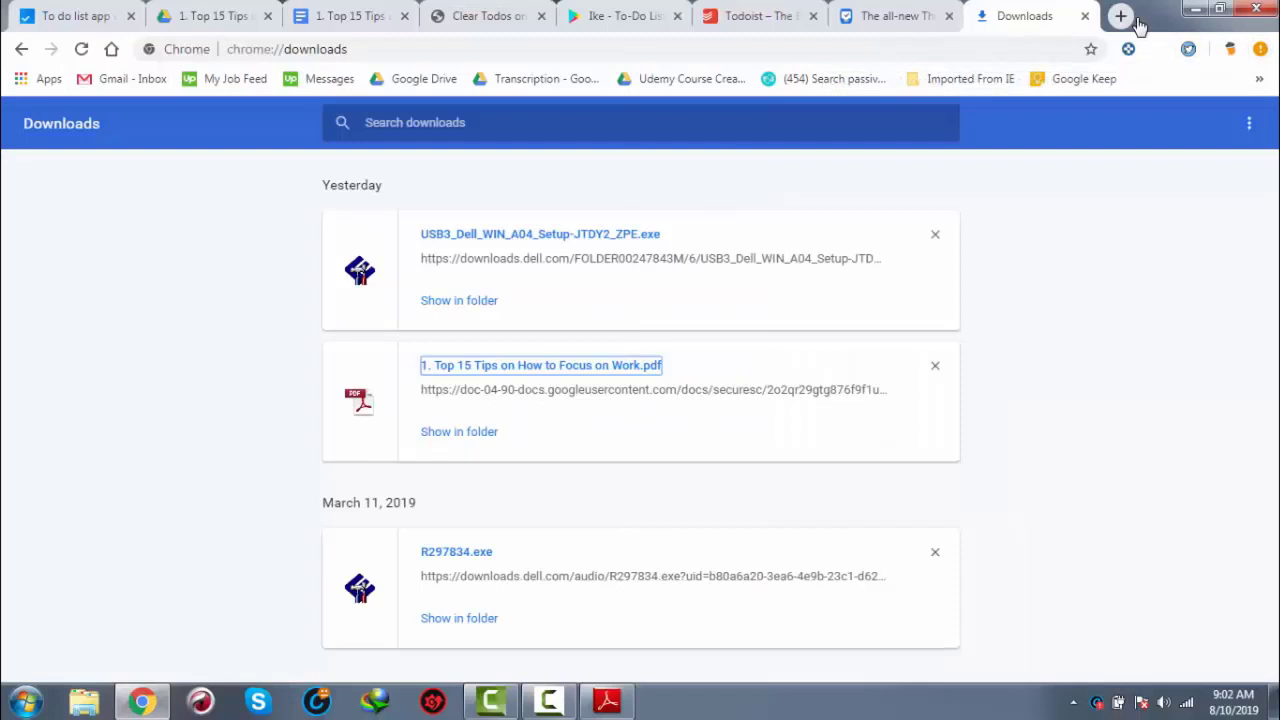
Open the list of saved bookmarks from the browser's main menu
key("alt+f")
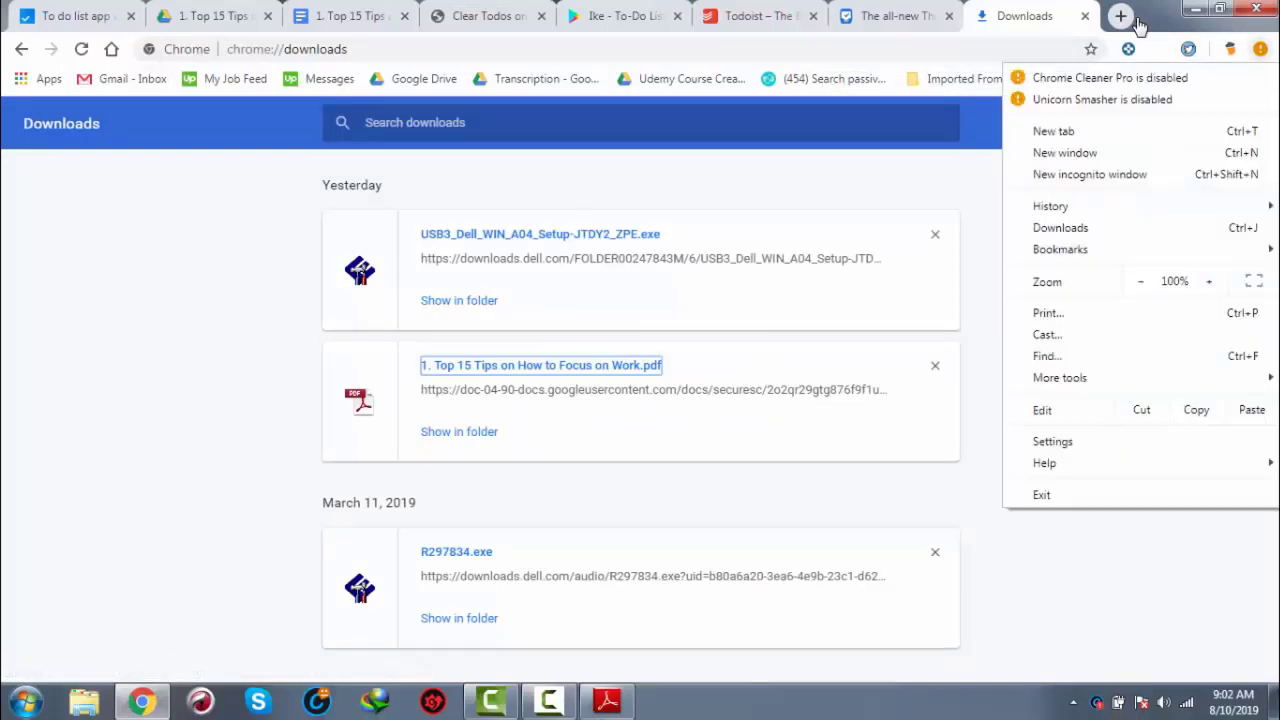
key("Down")
key("Down")
key("Down")
key("Down")
key("Down")
key("Down")
key("Down")
key("Down")
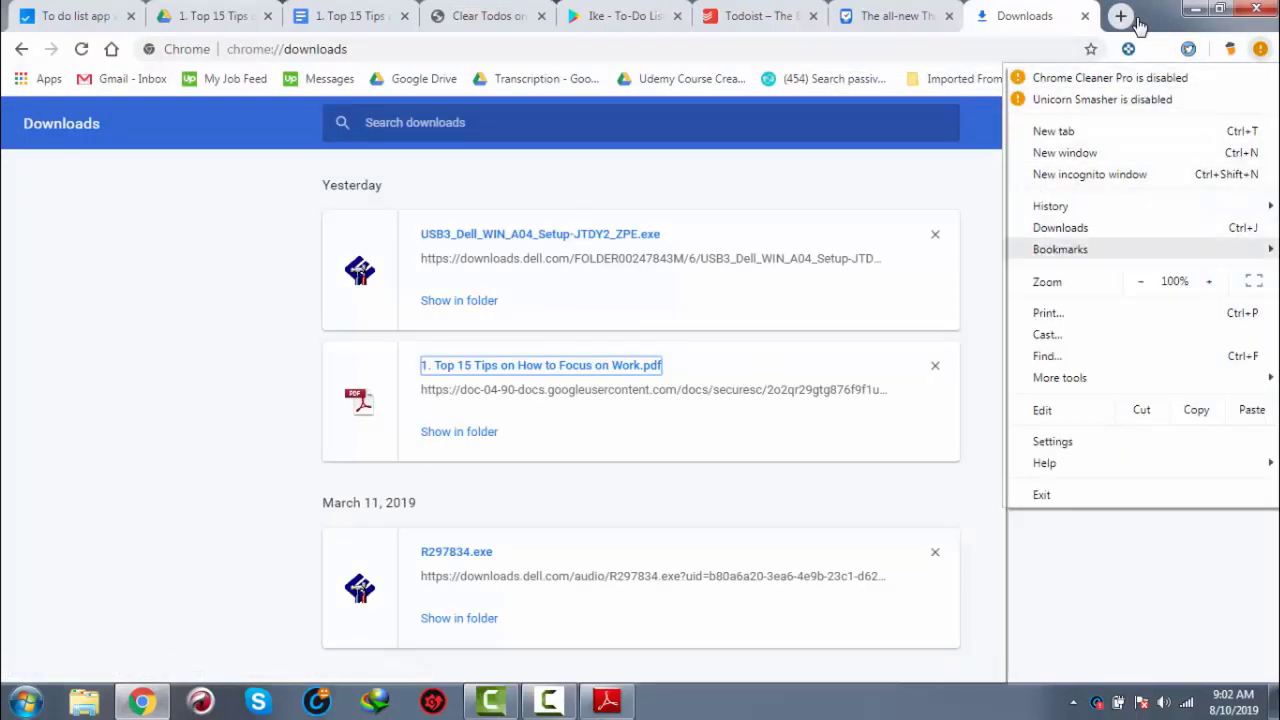
key("Right")
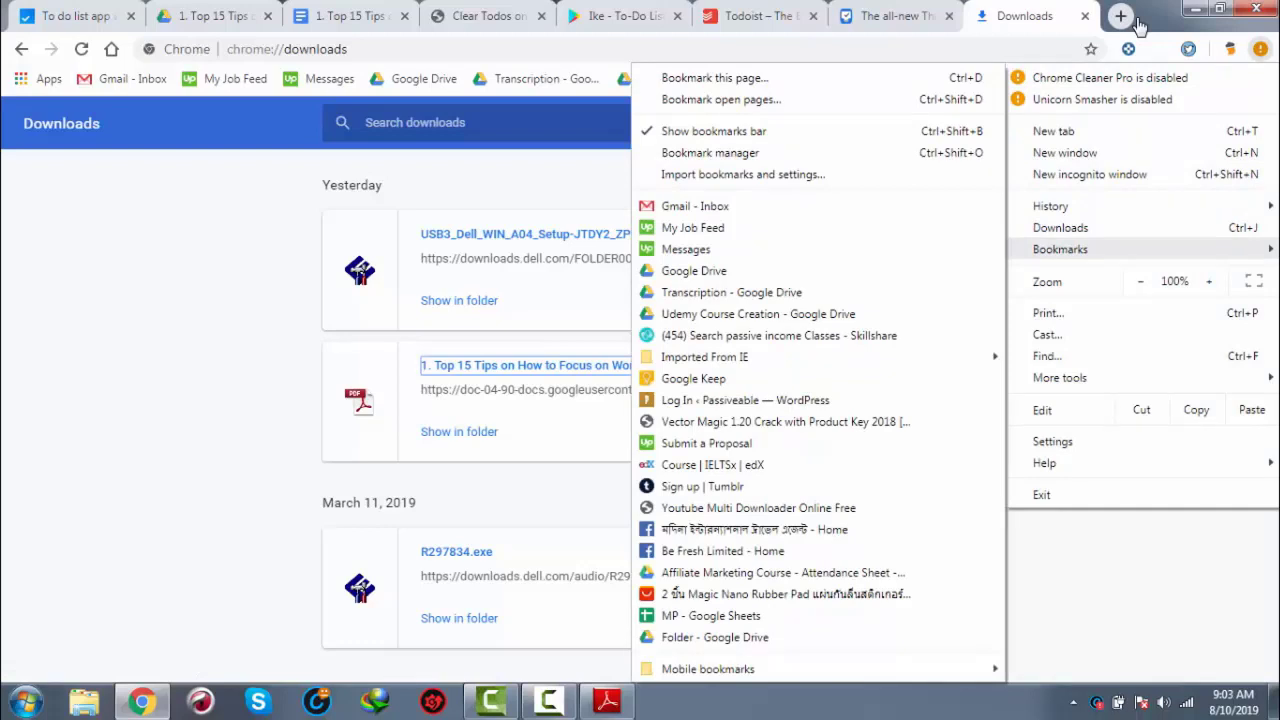
Browse the saved bookmarks as far as Google Keep and expand the Imported From IE folder
key("Down")
key("Down")
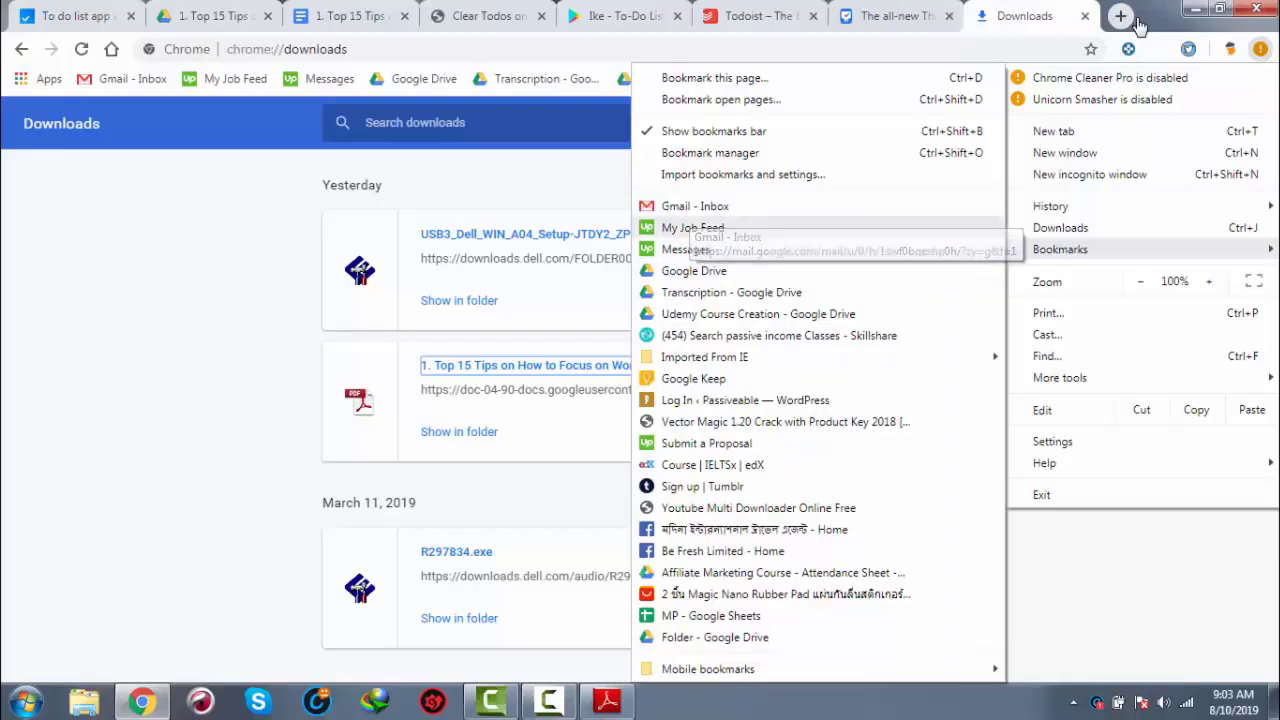
key("Down")
key("Down")
key("Down")
key("Down")
key("Down")
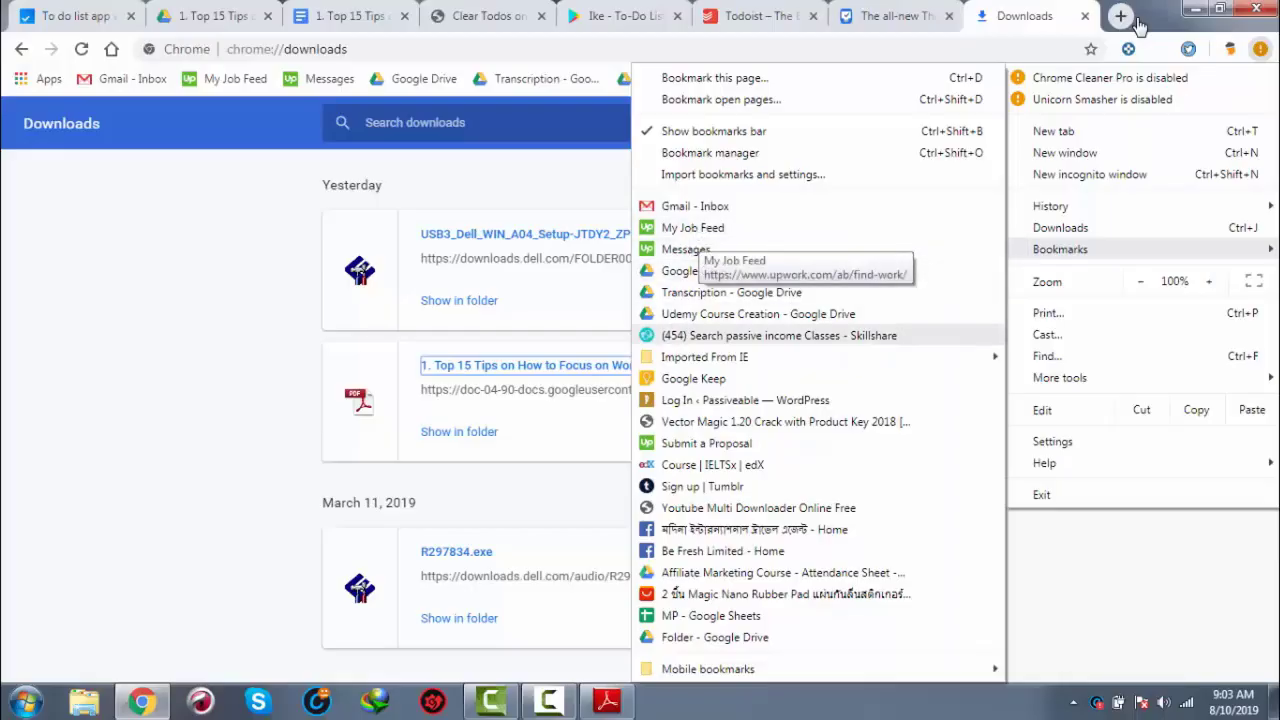
key("Up")
key("Up")
key("Down")
key("Down")
key("Up")
key("Up")
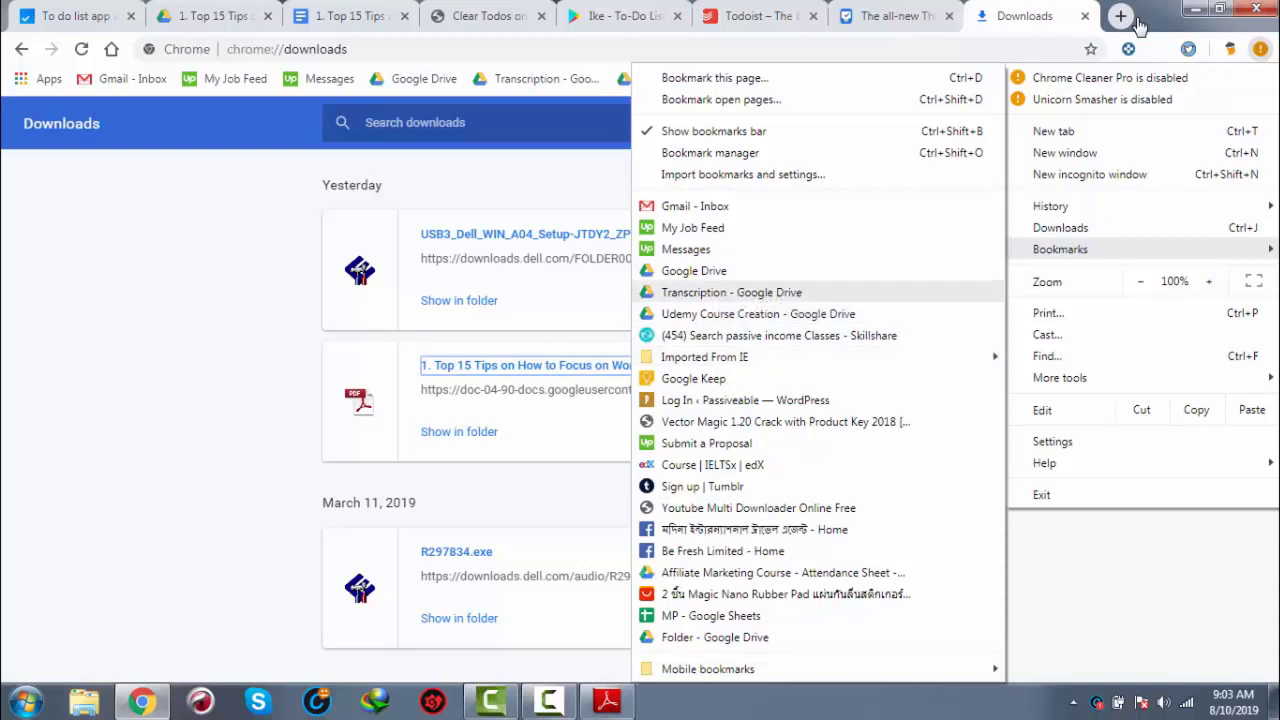
key("Down")
key("Down")
key("Down")
key("Down")
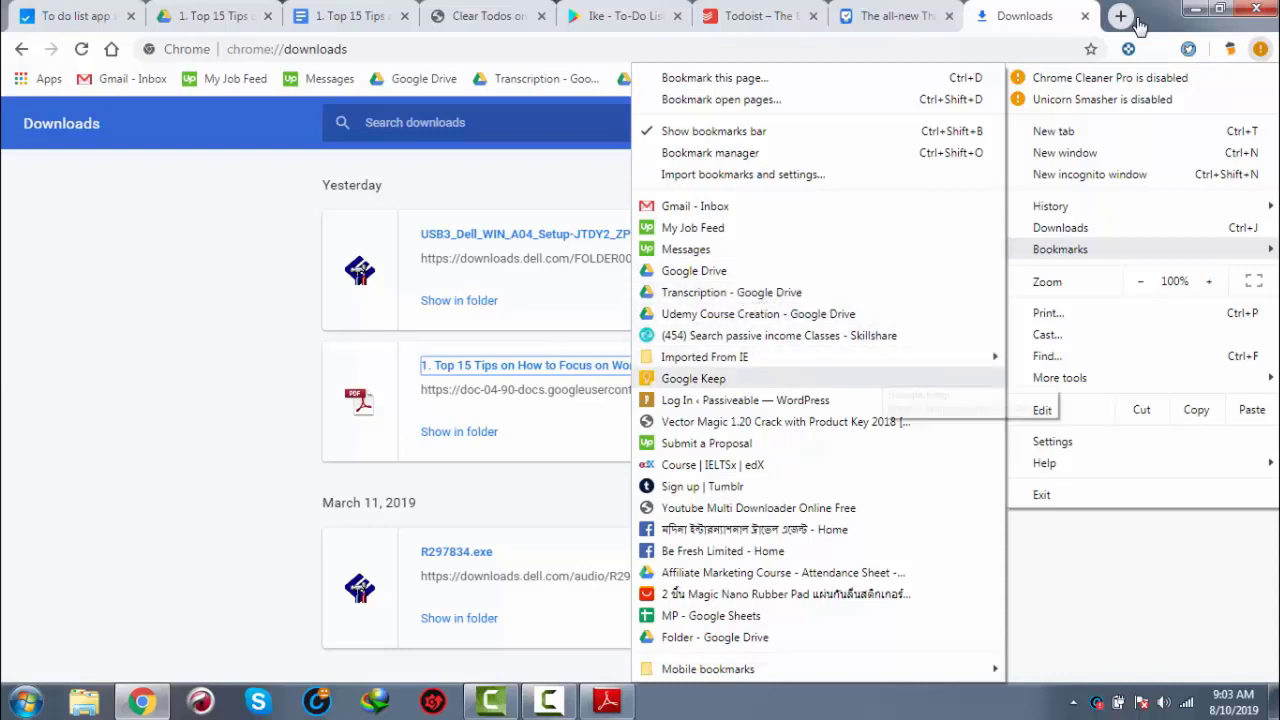
key("Up")
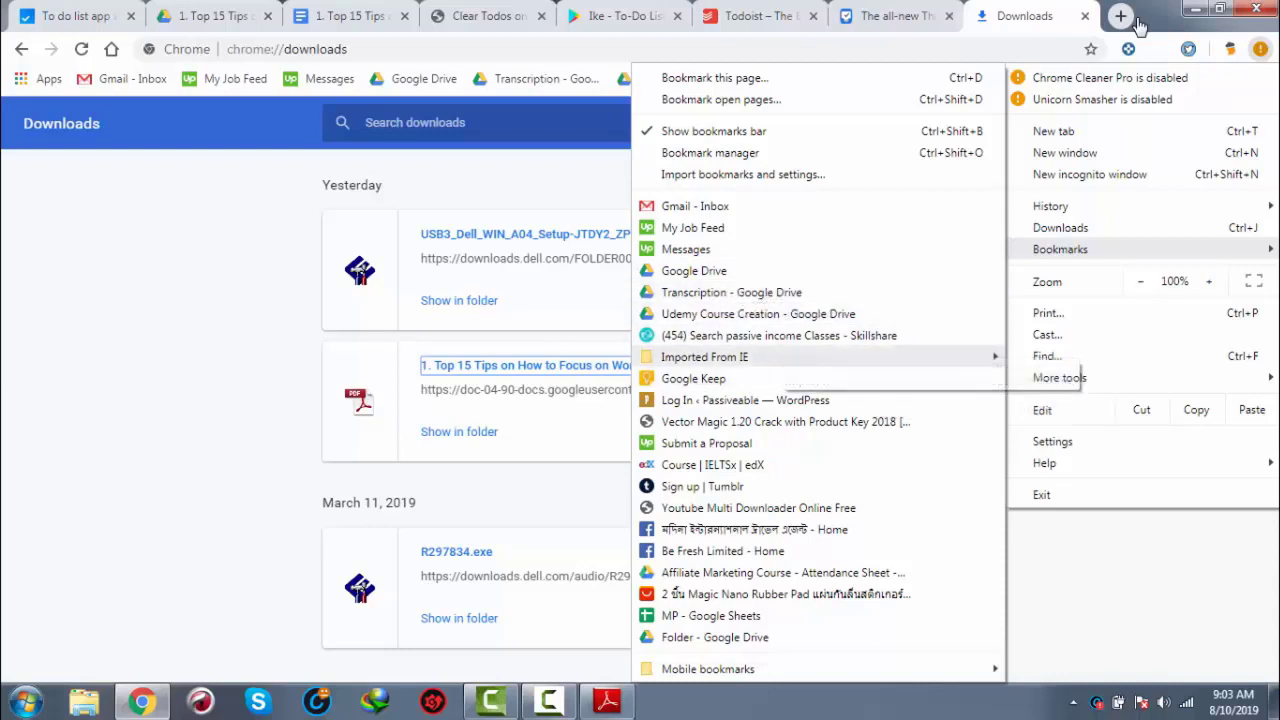
key("Down")
key("Down")
key("Up")
key("Up")
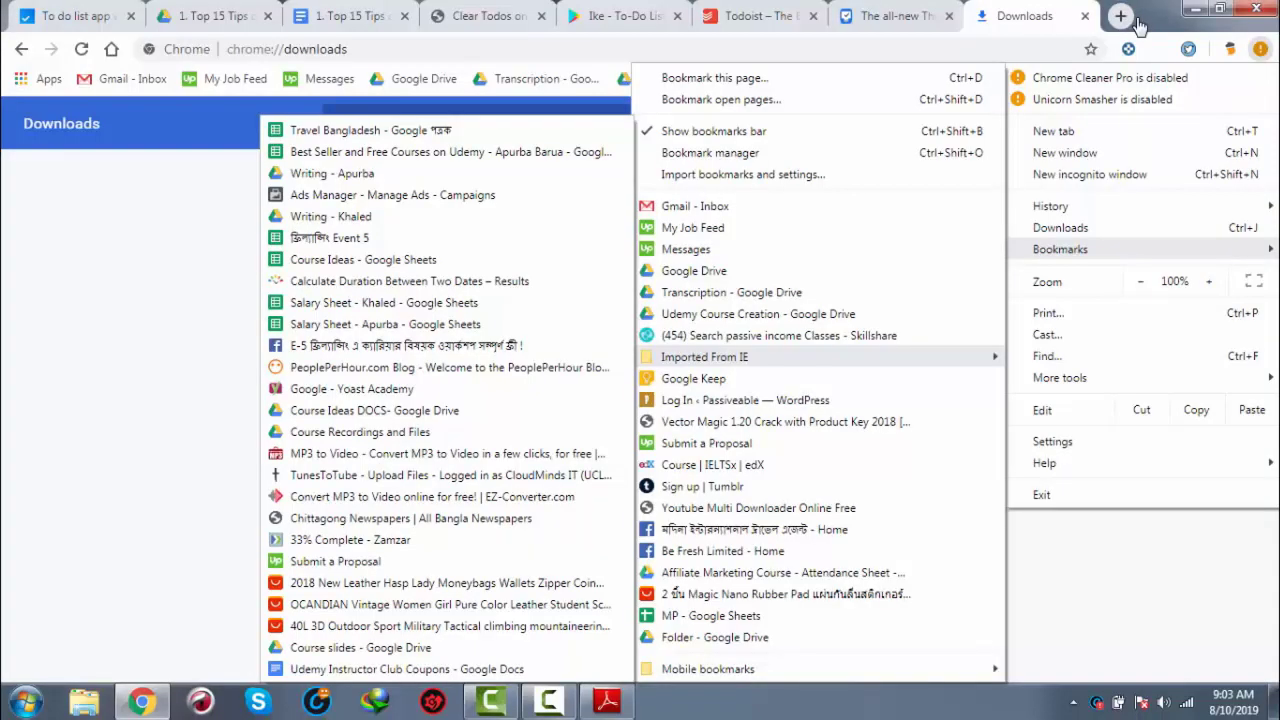
Collapse the Imported From IE folder, look through the rest of the bookmarks list, and close it
key("Left")
key("Down")
key("Down")
key("Down")
key("Down")
key("Down")
key("Down")
key("Down")
key("Down")
key("Down")
key("Down")
key("Down")
key("Down")
key("Down")
key("Up")
key("Up")
key("Up")
key("Up")
key("Up")
key("Up")
key("Up")
key("Up")
key("Up")
key("Up")
key("Up")
key("Up")
key("Up")
key("Up")
key("Down")
key("Down")
key("Down")
key("Down")
key("Down")
key("Down")
key("Down")
key("Down")
key("Down")
key("Down")
key("Down")
key("Down")
key("Down")
key("Down")
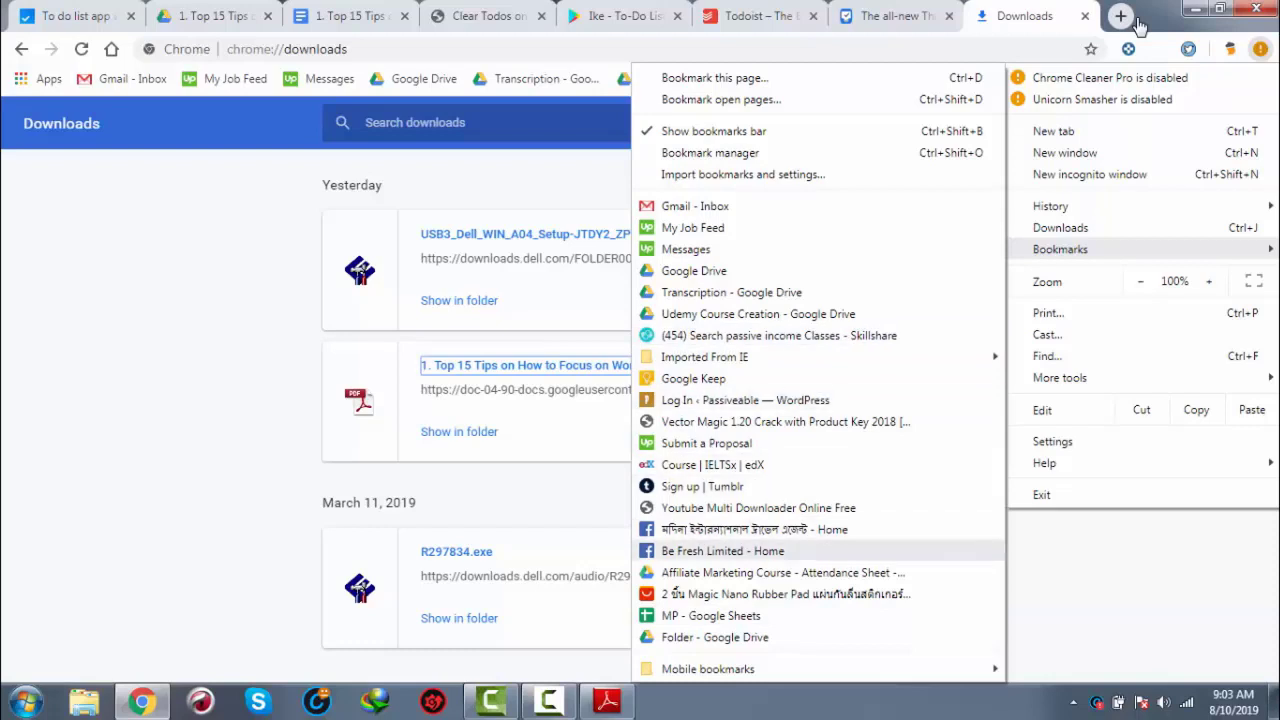
key("Up")
key("Up")
key("Up")
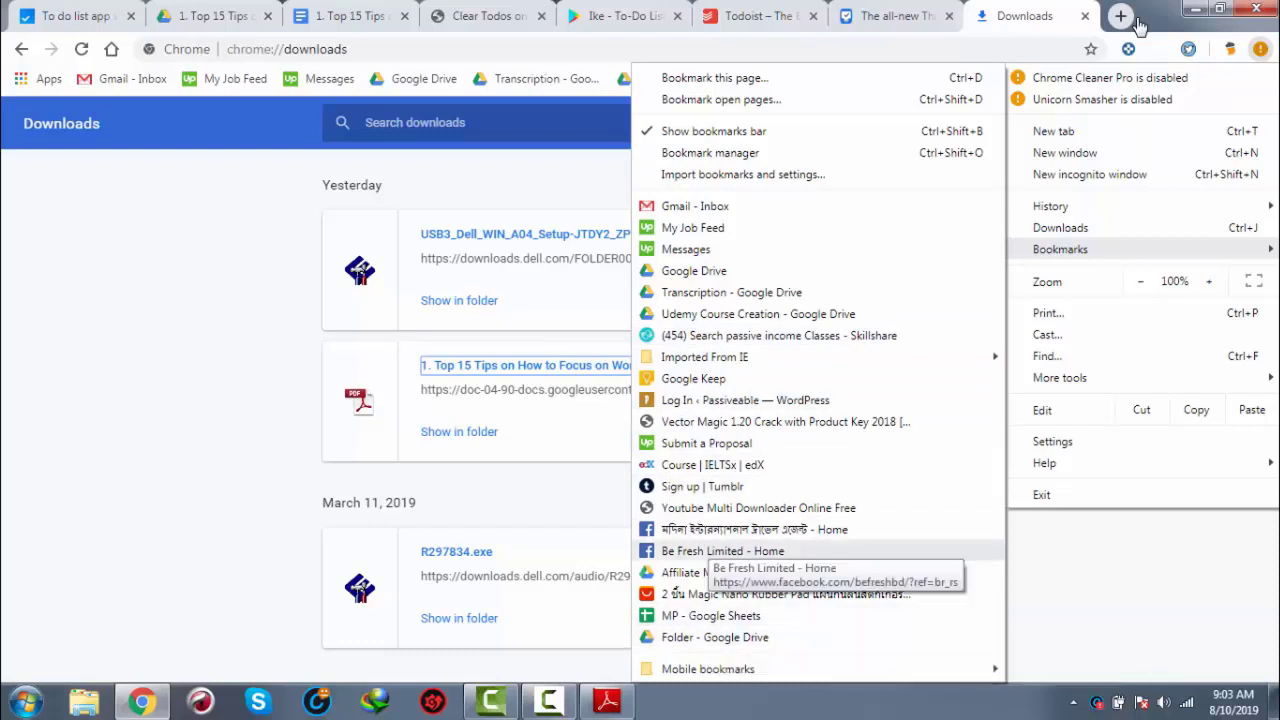
key("Up")
key("Up")
key("Up")
key("Up")
key("Up")
key("Up")
key("Up")
key("Up")
key("Up")
key("Up")
key("Down")
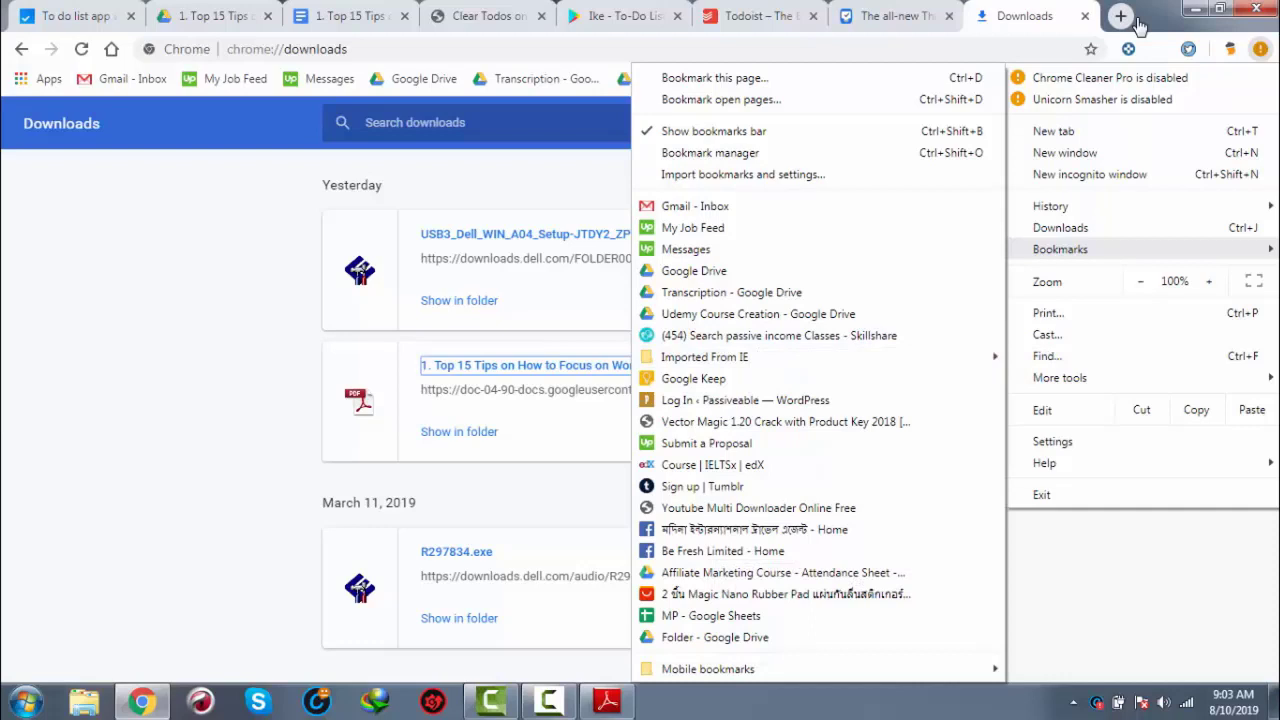
key("Escape")
key("Escape")
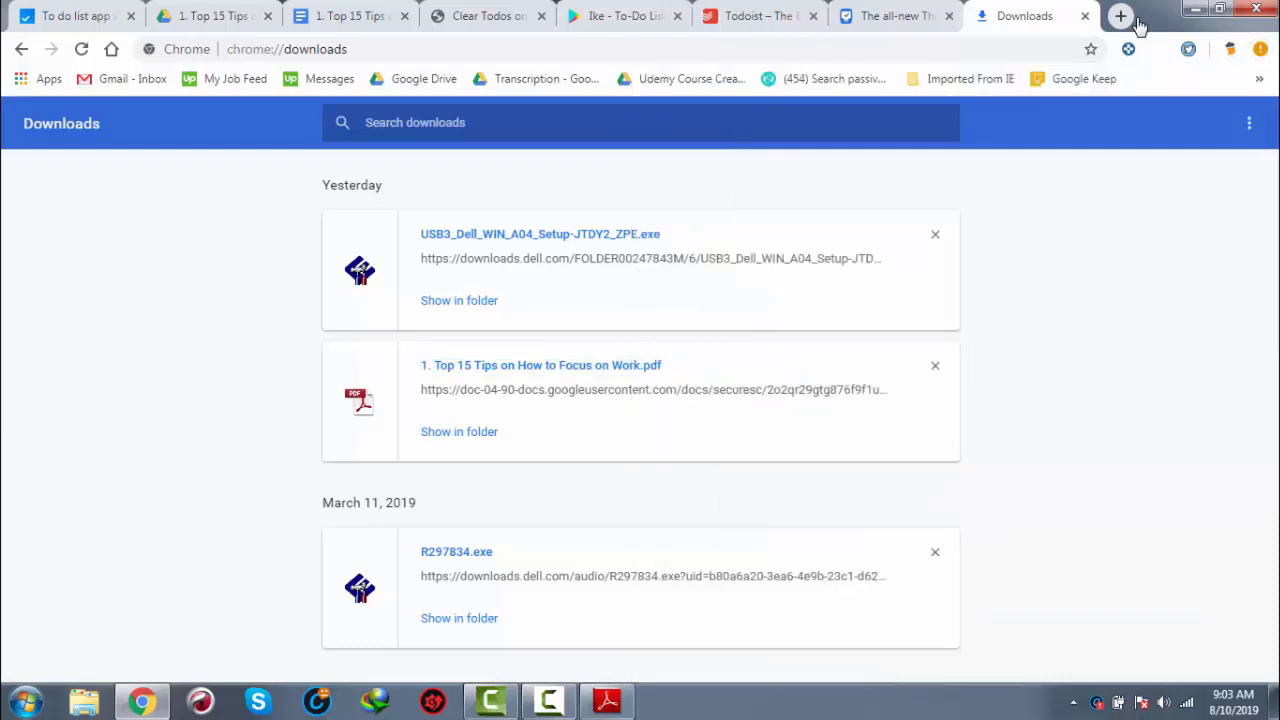
Go through the bookmarks bar entries one by one from Gmail - Inbox to the Imported From IE folder
key("Right")
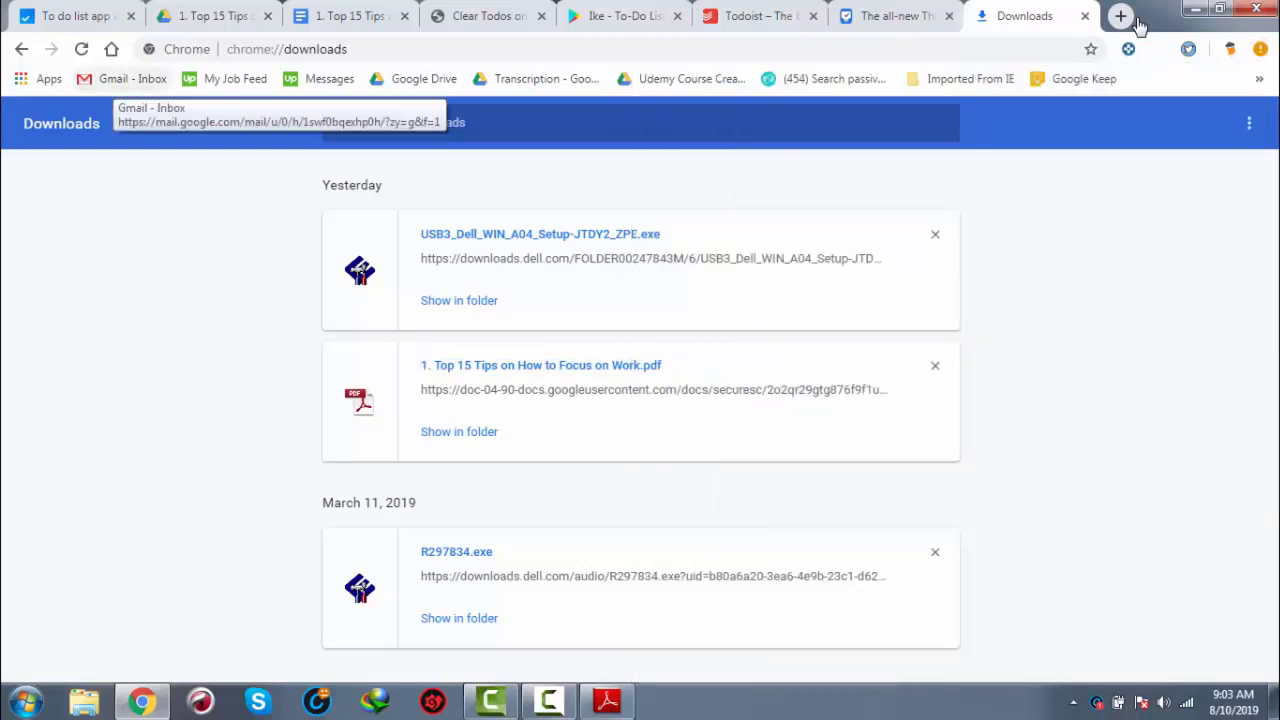
key("Right")
key("Right")
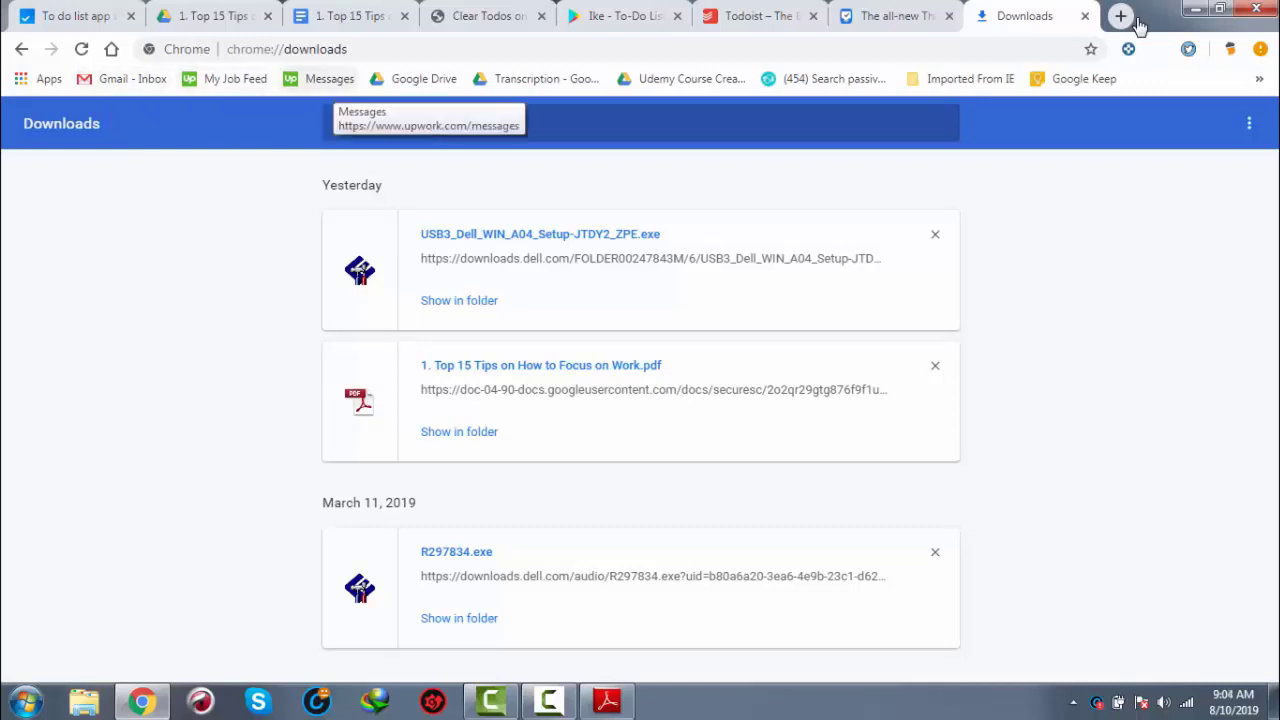
key("Right")
key("Right")
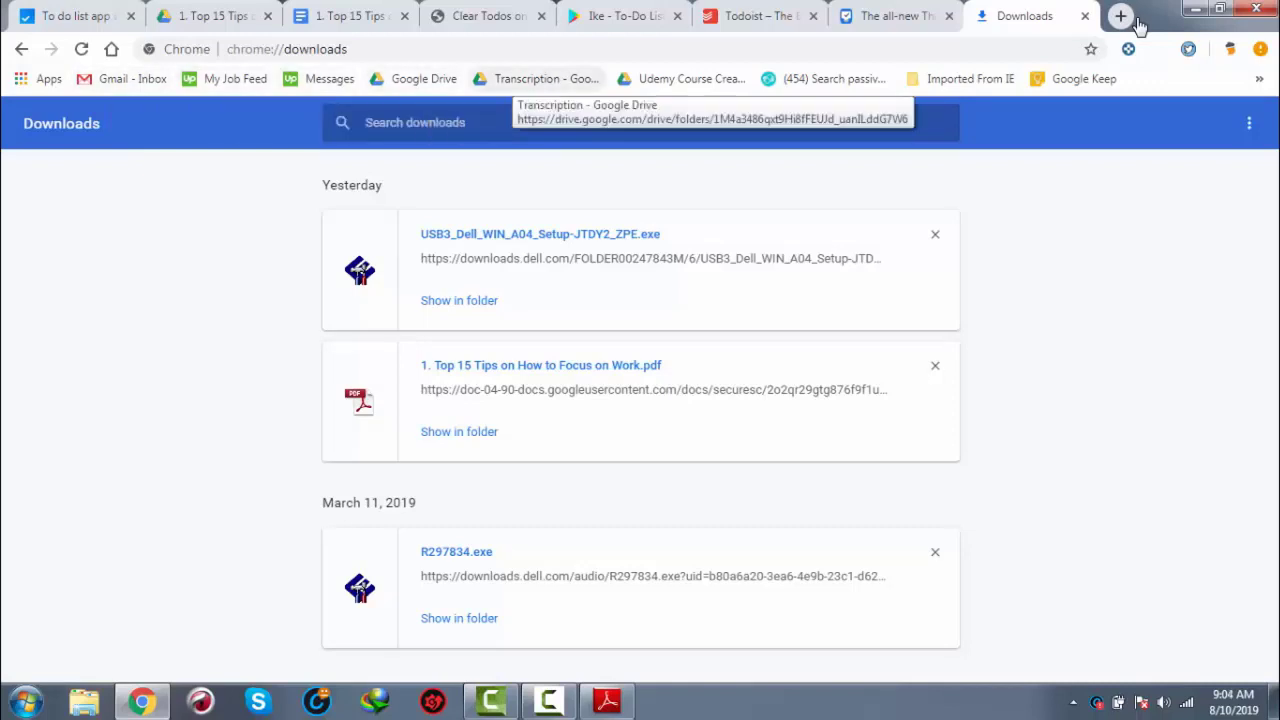
key("Right")
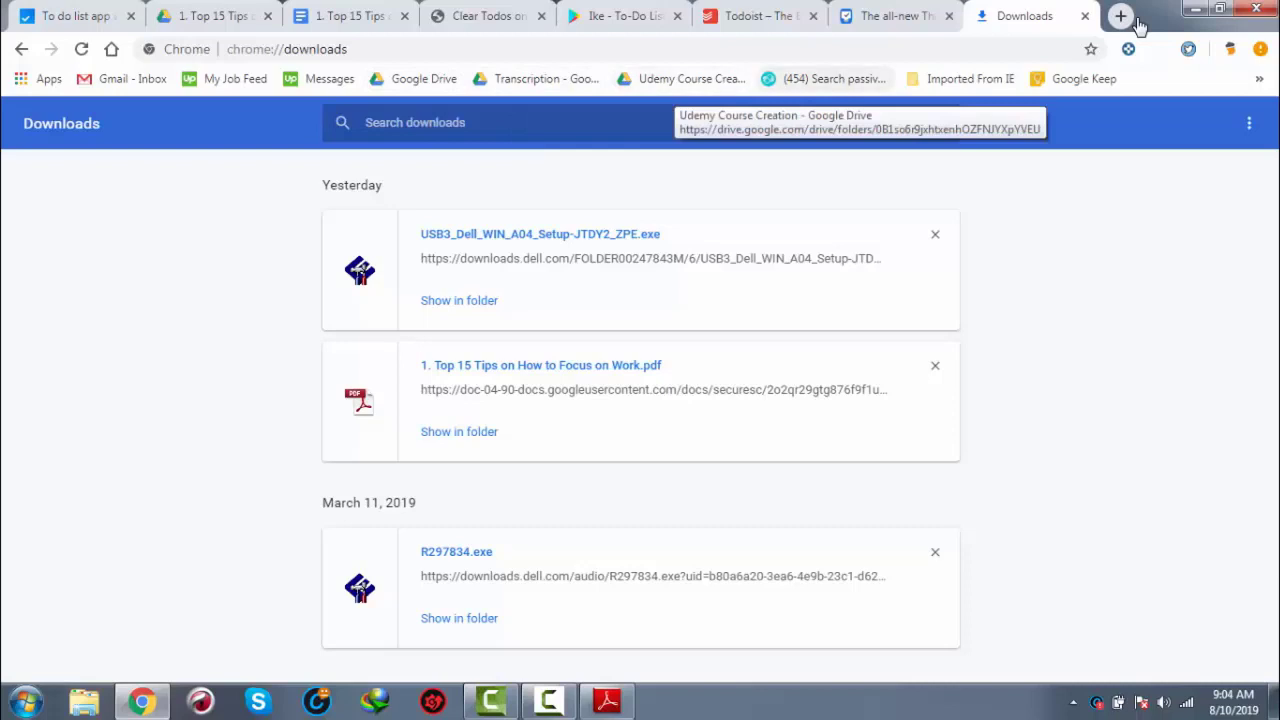
key("Right")
key("Right")
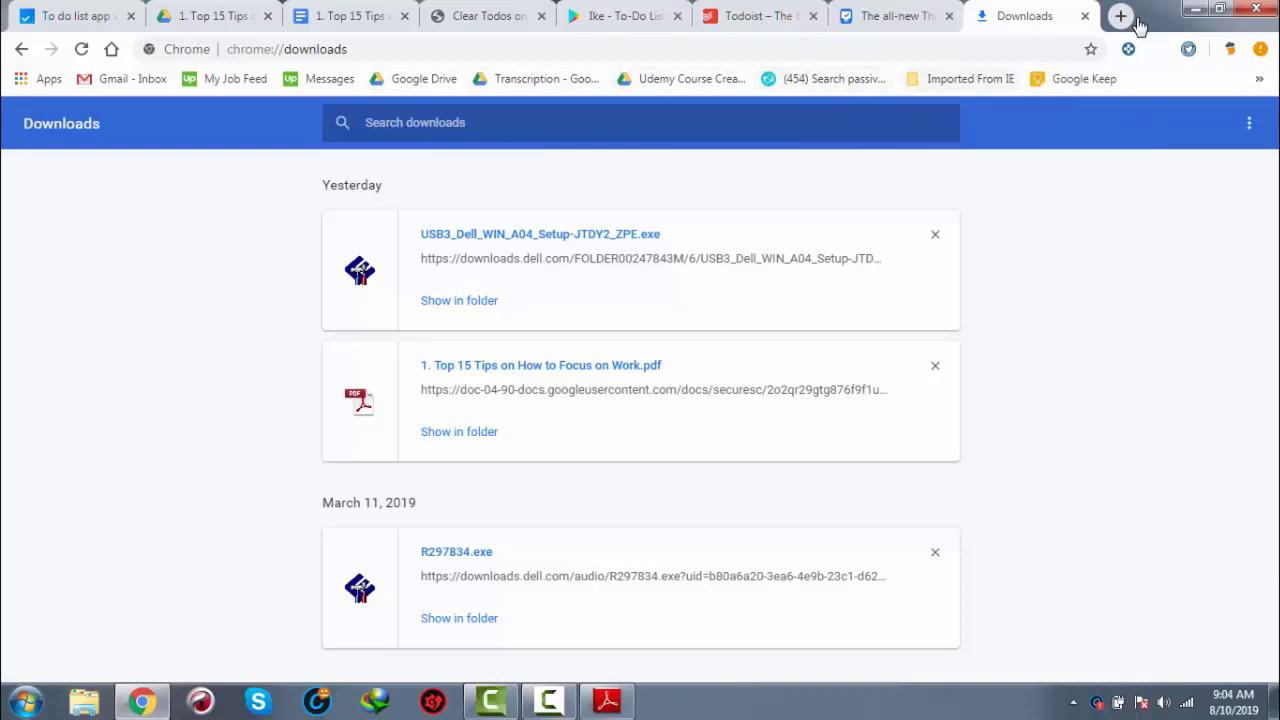
View the contents of the Imported From IE folder on the bookmarks bar, then close the folder
key("Return")
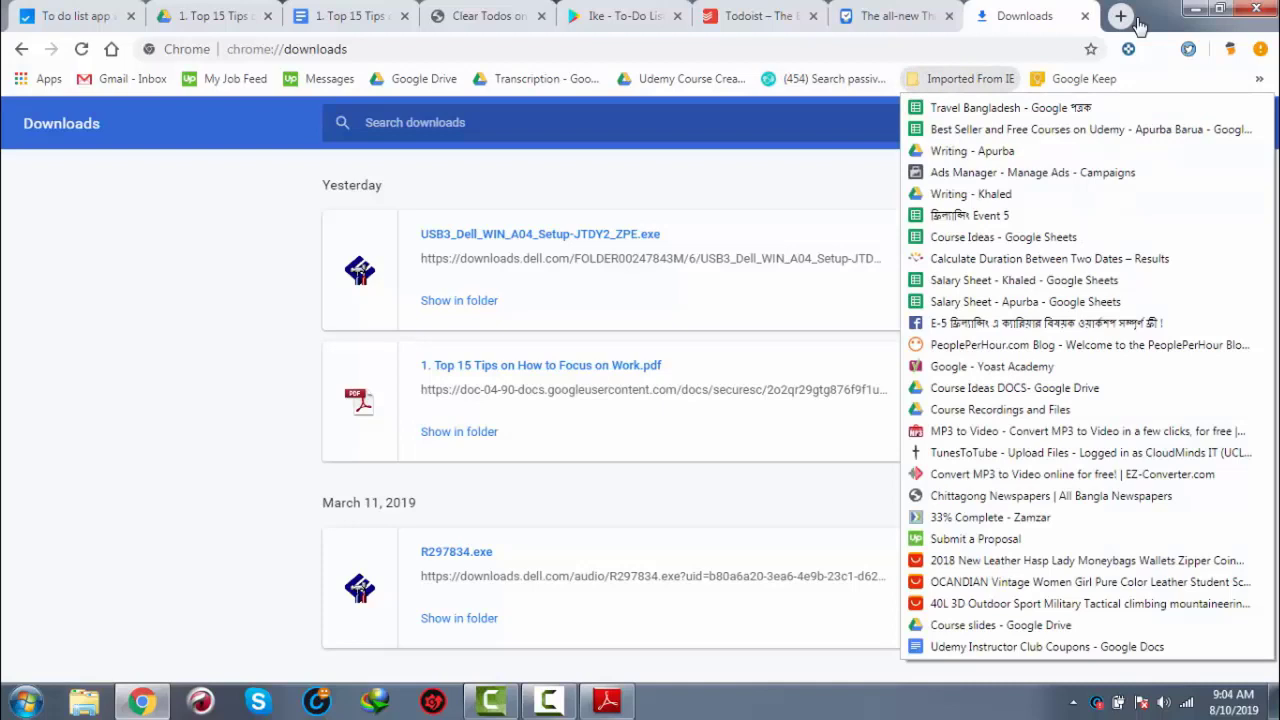
key("Escape")
key("Return")
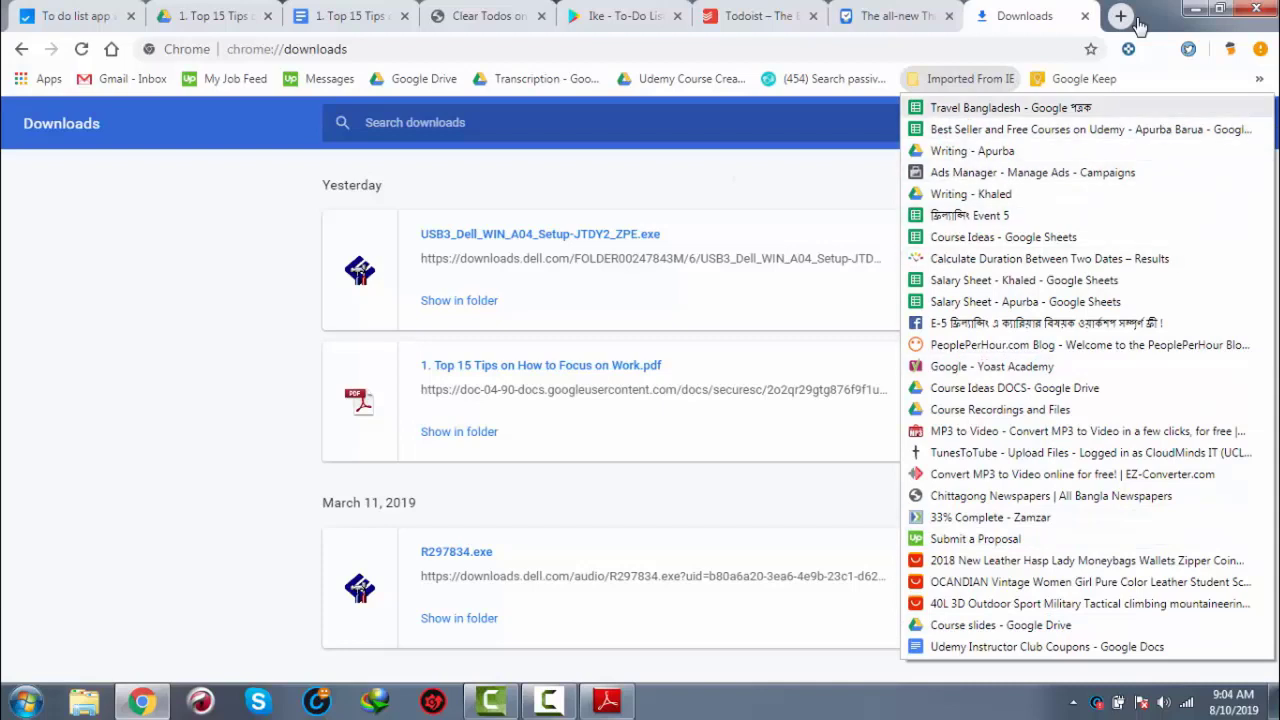
key("Escape")
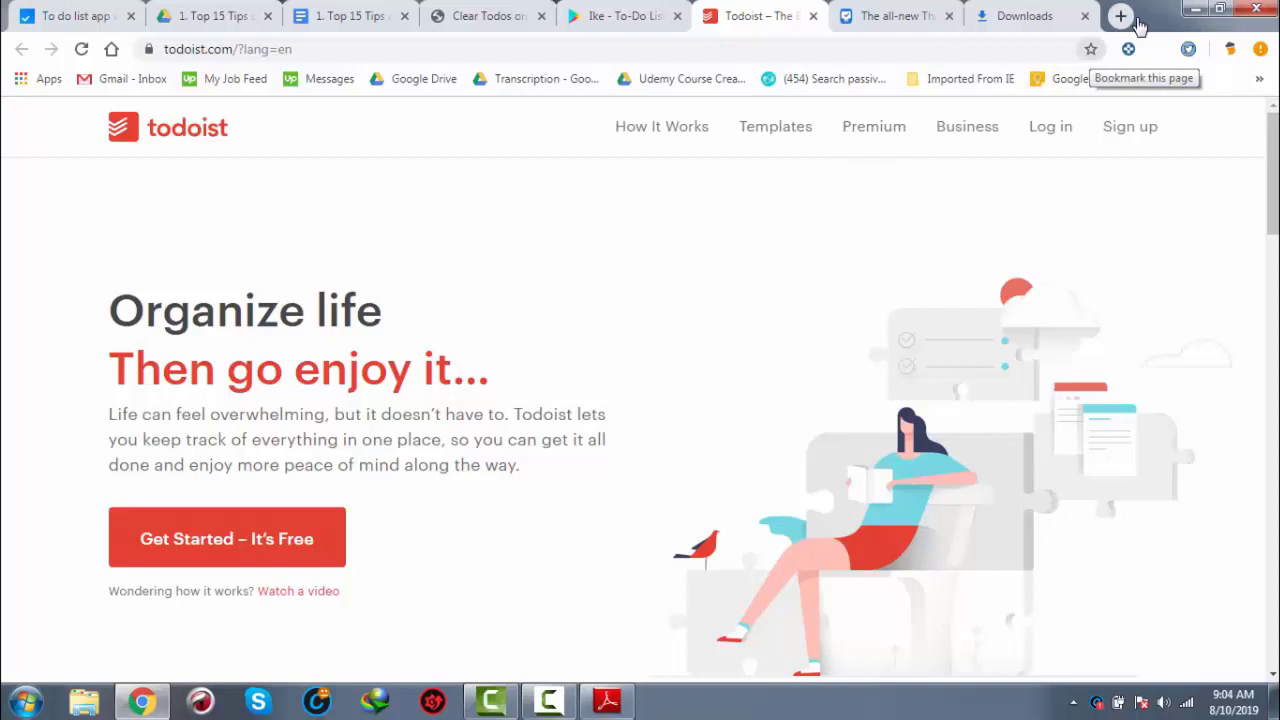
Bookmark the open Todoist page in the Bookmarks bar folder and check its entry in the overflow bookmarks list
key("ctrl+d")
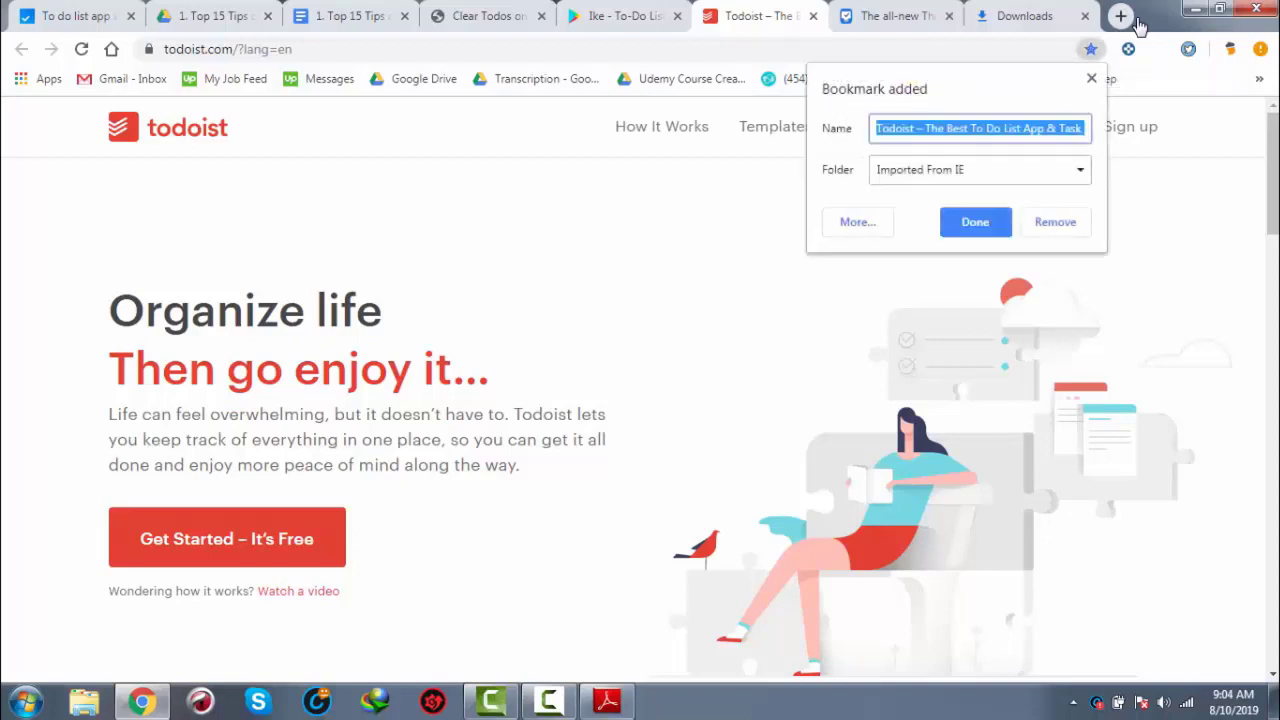
key("Tab")
key("space")
key("Down")
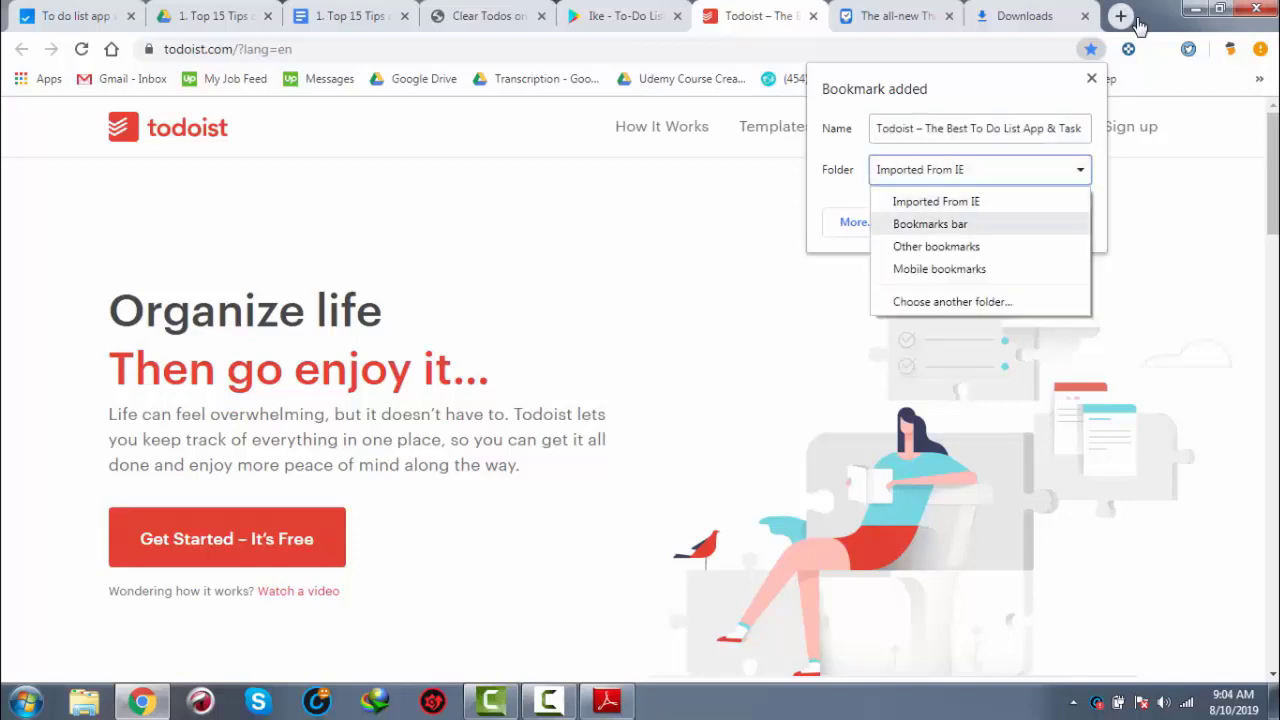
key("Return")
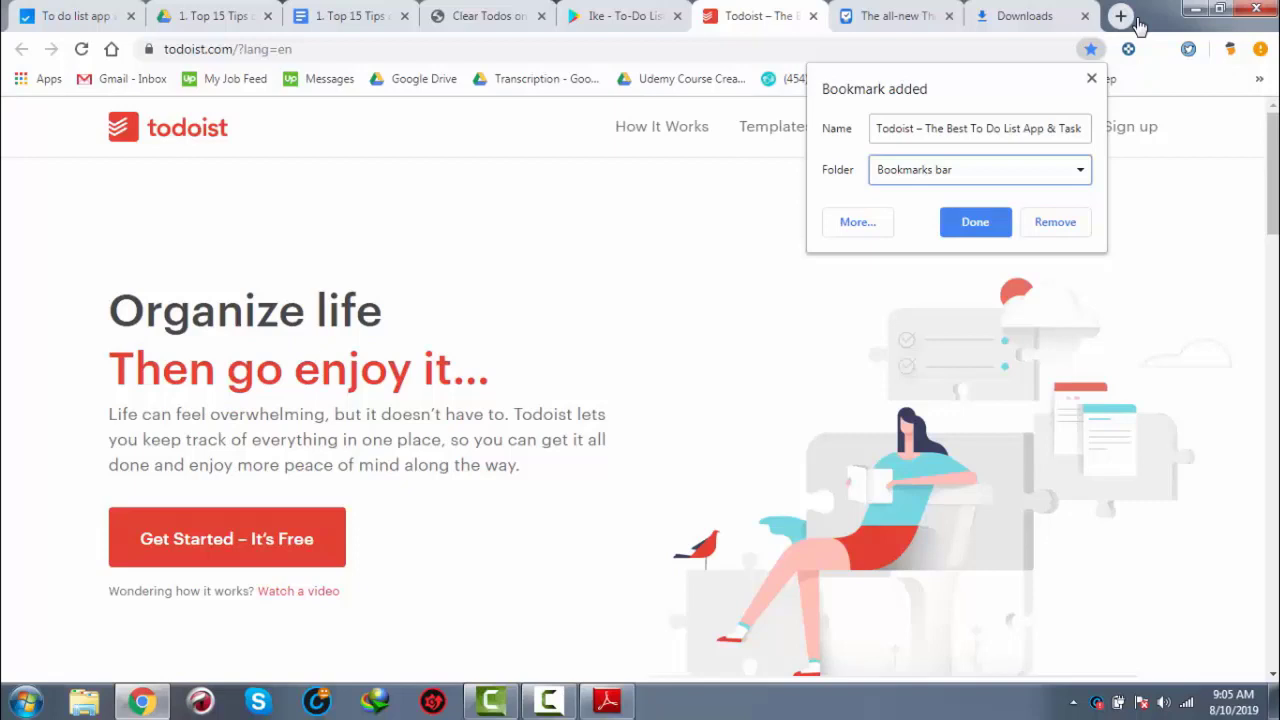
key("Return")
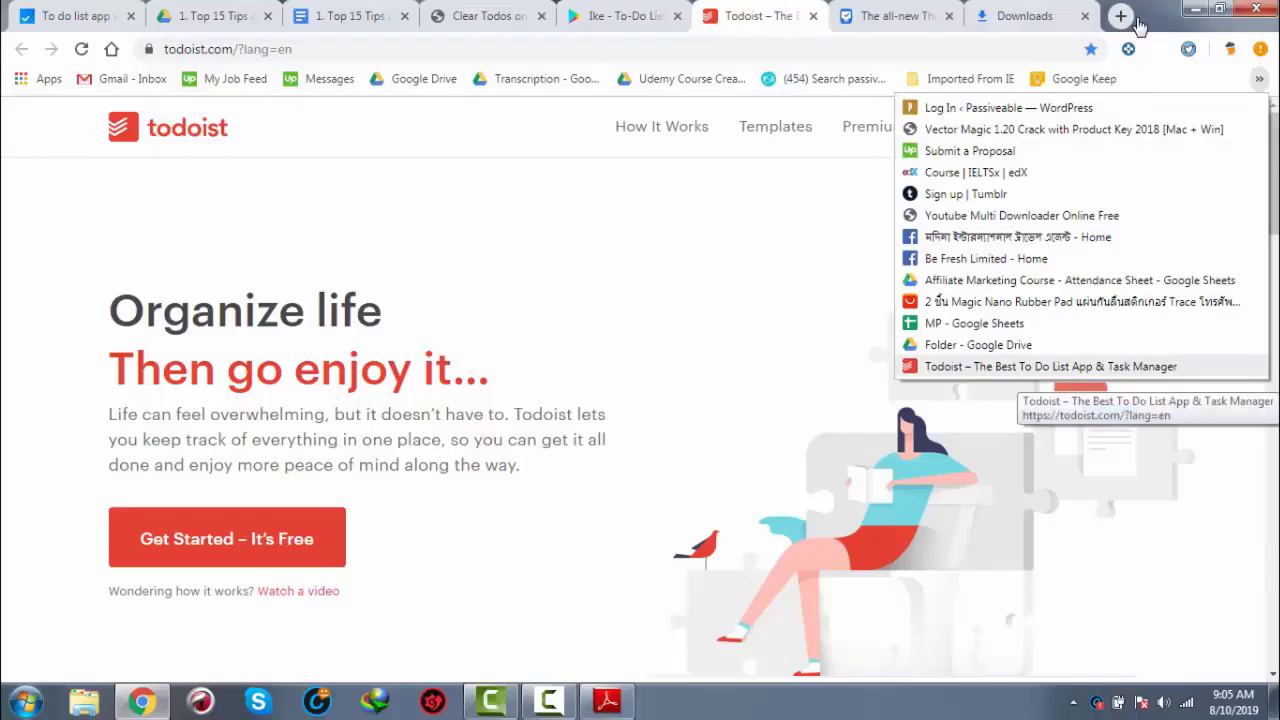
key("Escape")
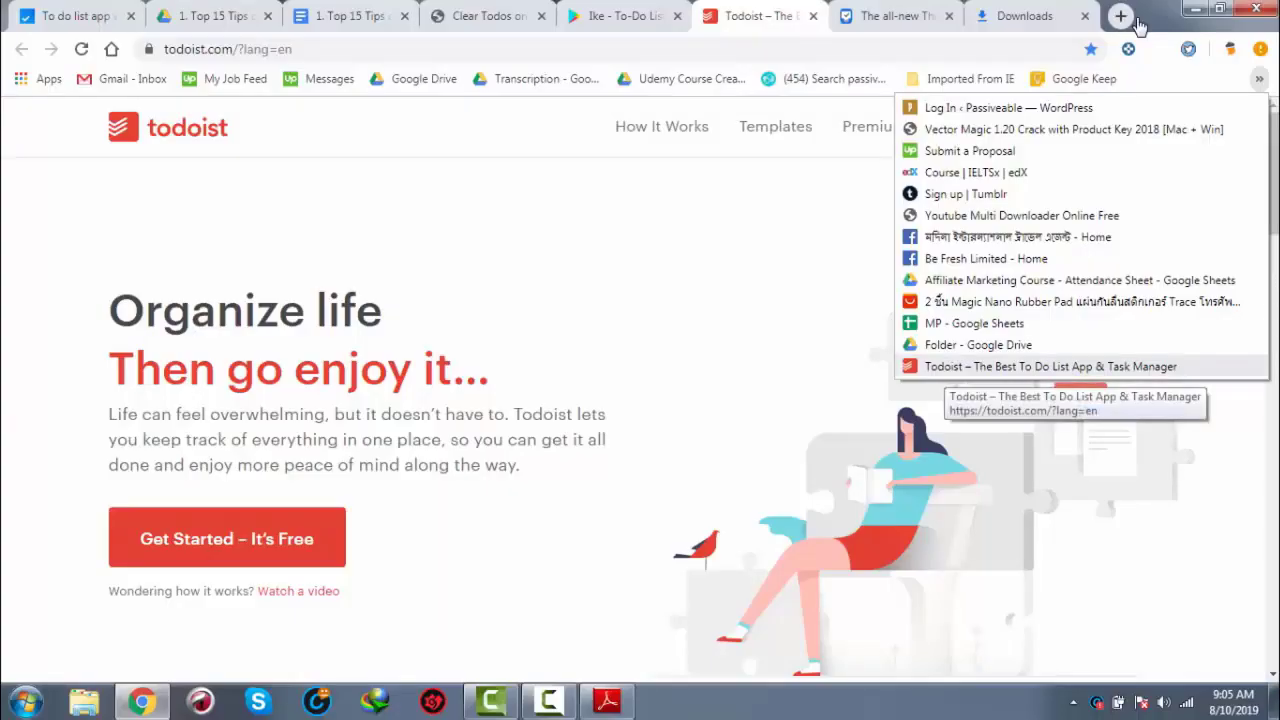
key("Escape")
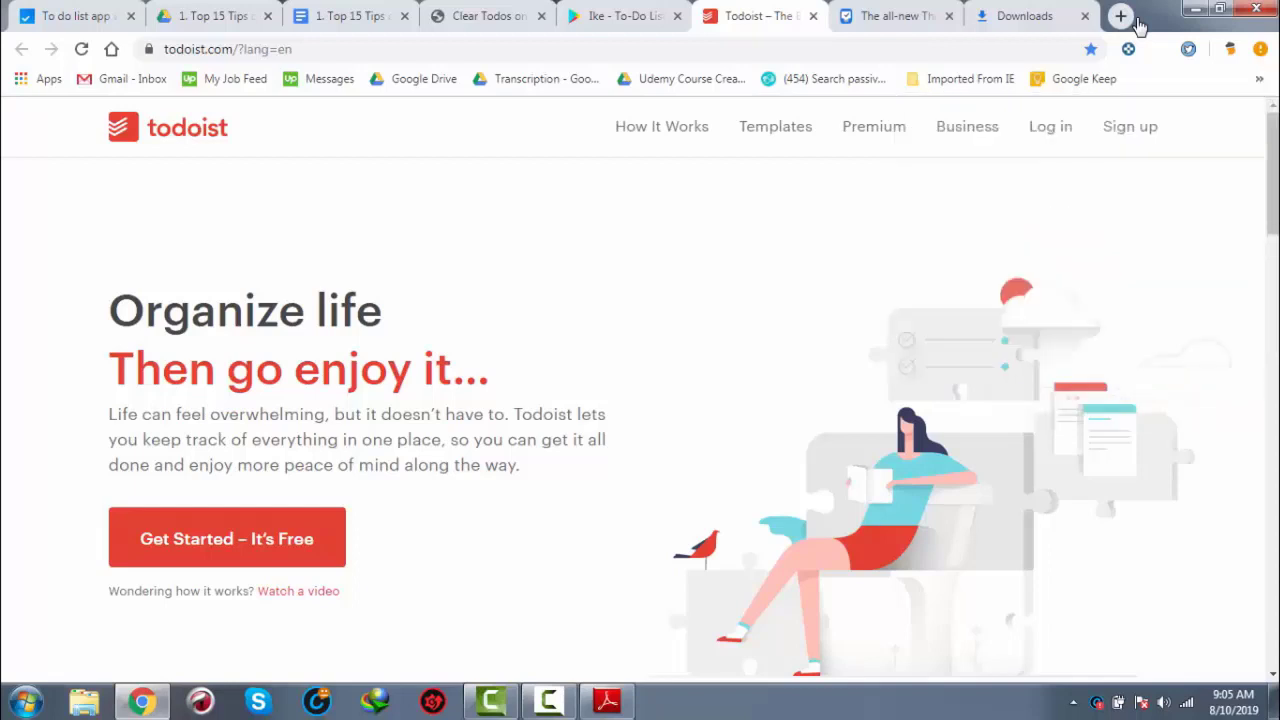